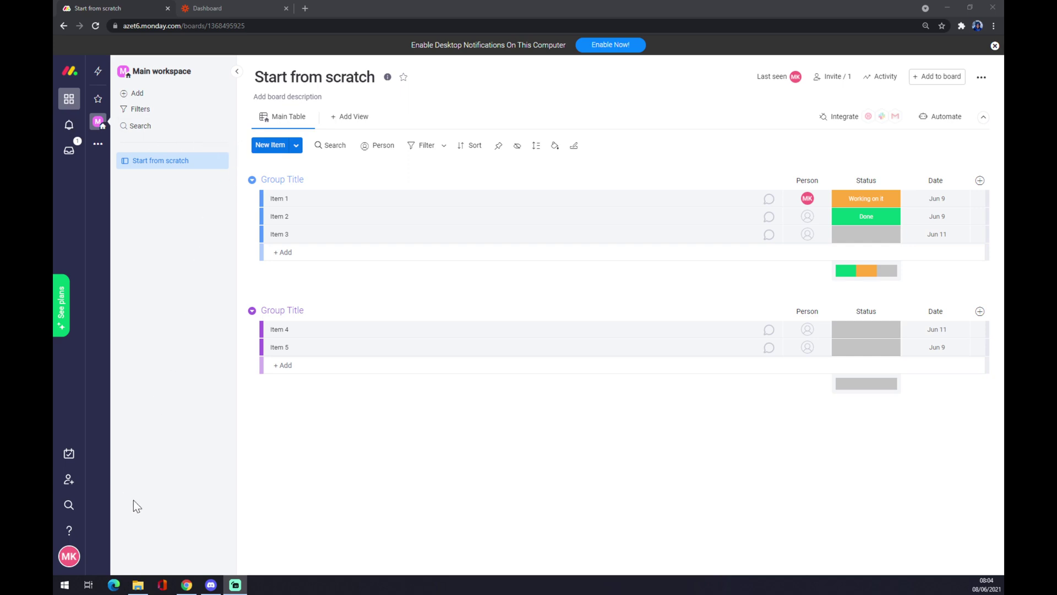
Step: Open Integrations from the monday.com avatar menu to see apps like Twilio, Jira, Slack, Gmail and Zoom
click(73, 561)
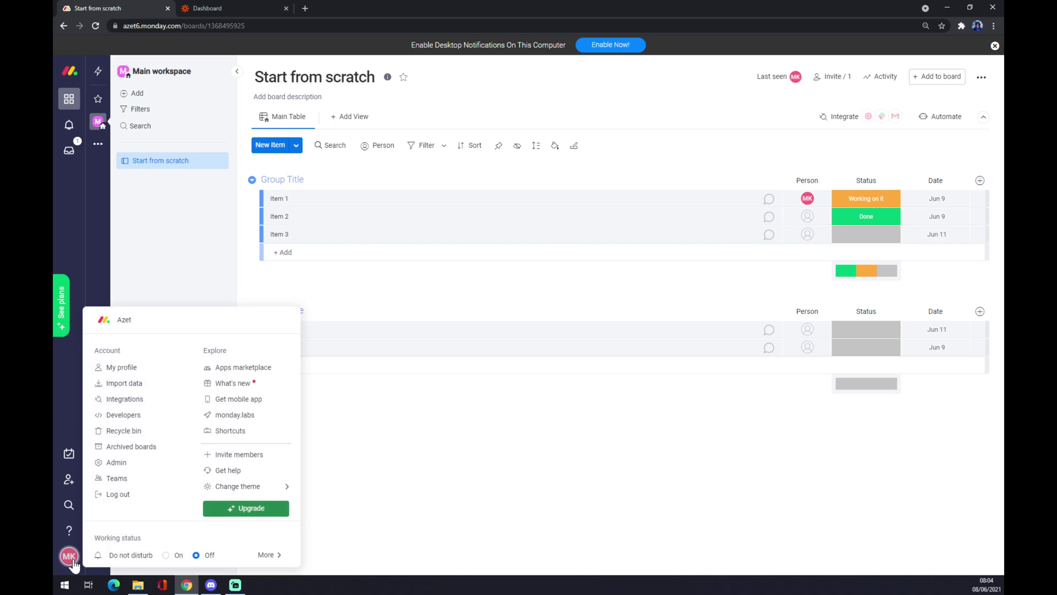
click(144, 405)
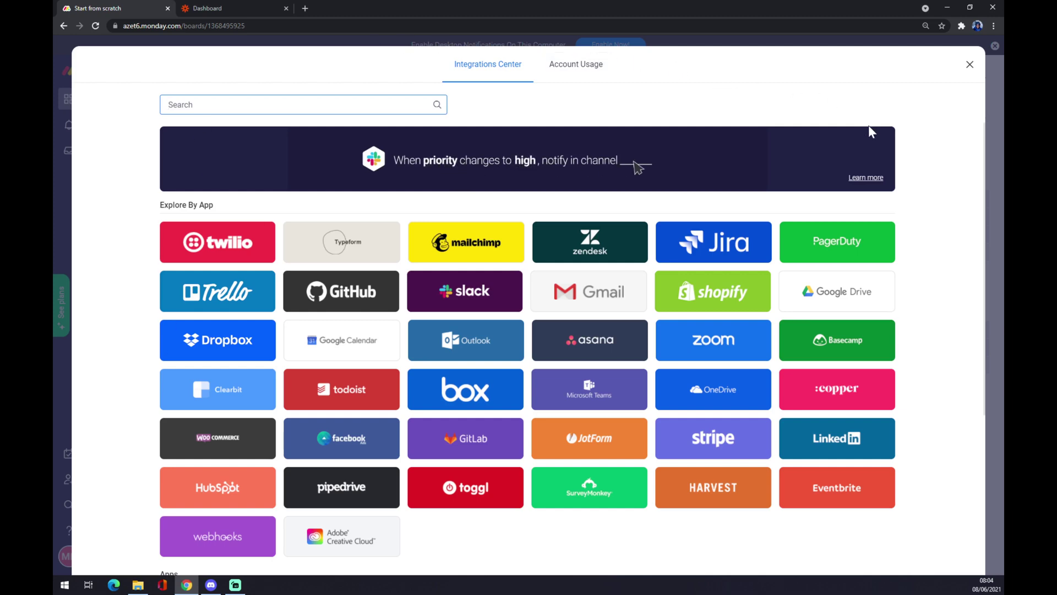
scroll(771, 434, down, 5)
scroll(755, 430, up, 5)
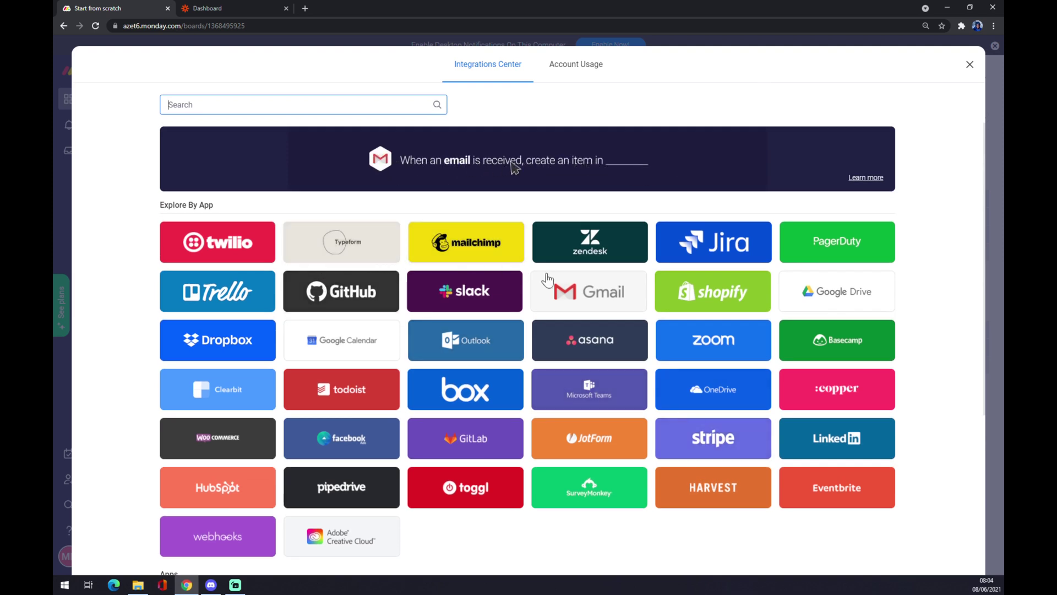
Step: Open the Gmail integration for the Start from scratch board and browse its recipes
click(582, 296)
click(484, 275)
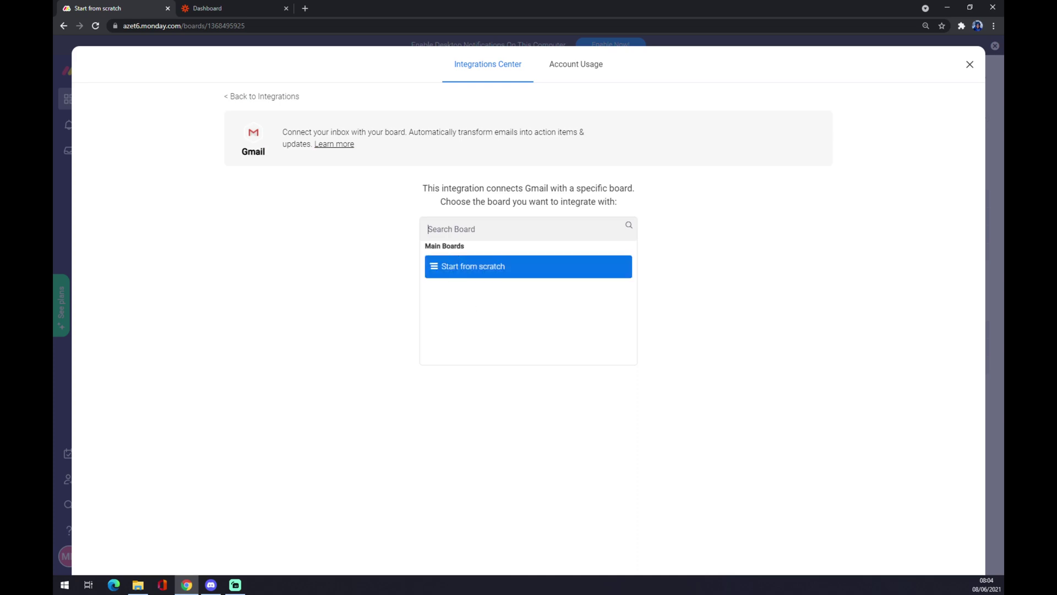
click(495, 269)
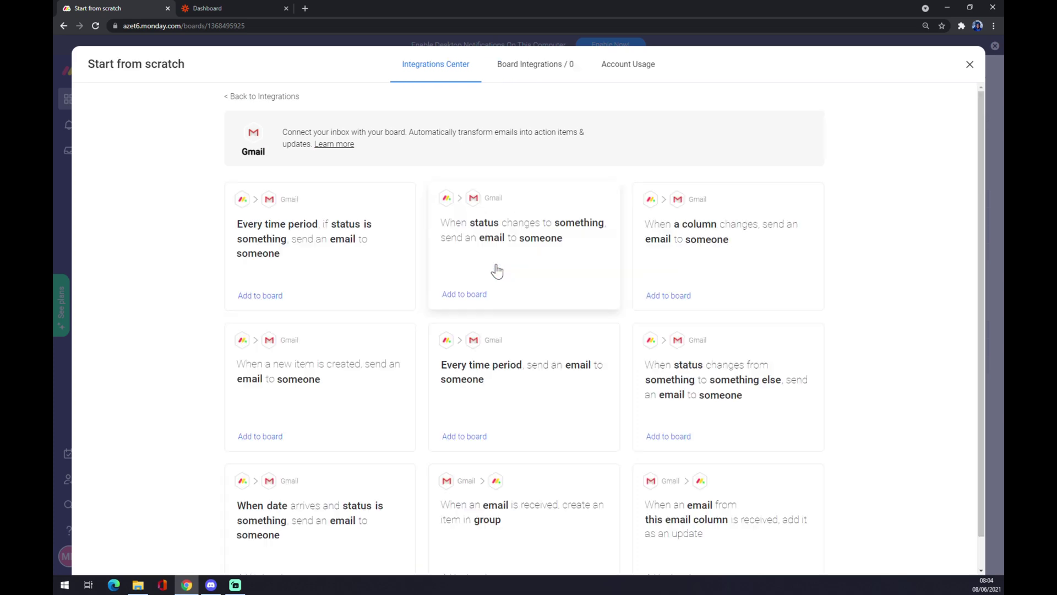
scroll(496, 271, down, 1)
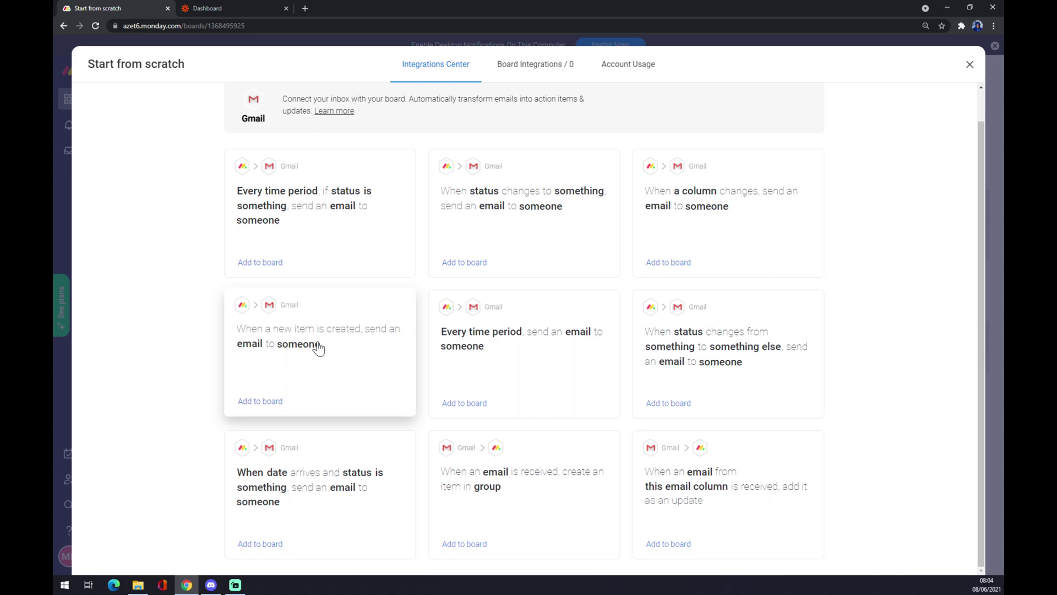
scroll(318, 346, up, 1)
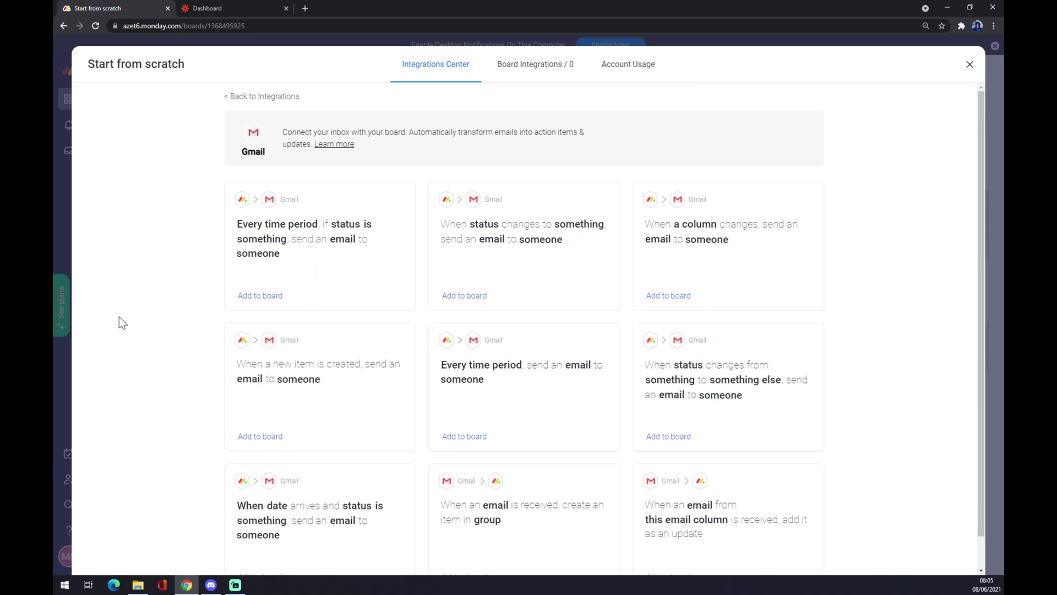
Step: Switch to the Zapier Dashboard tab to begin a new untitled zap
click(229, 11)
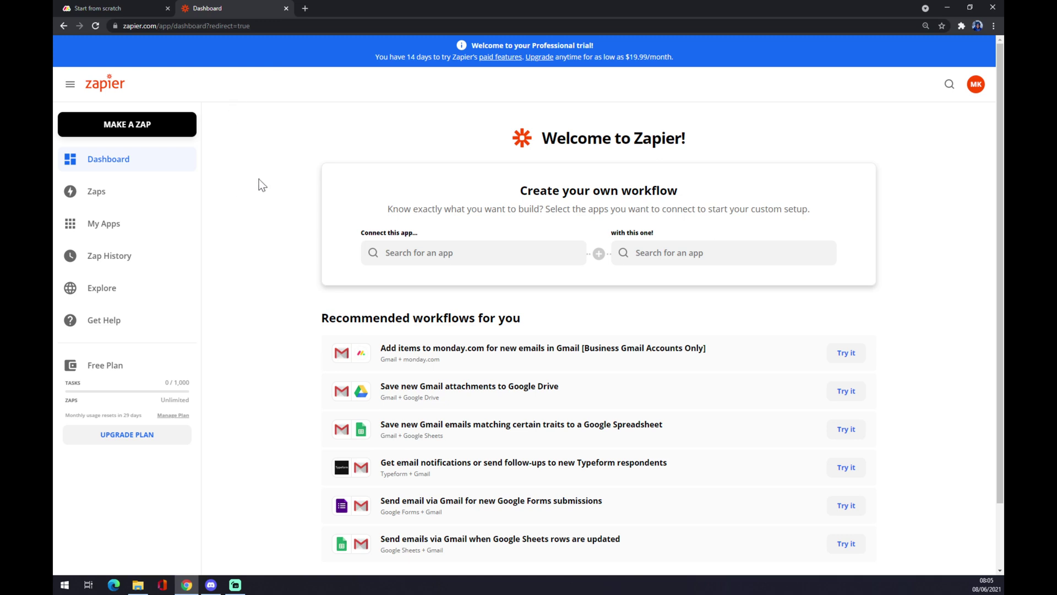
scroll(689, 227, down, 2)
scroll(330, 262, up, 2)
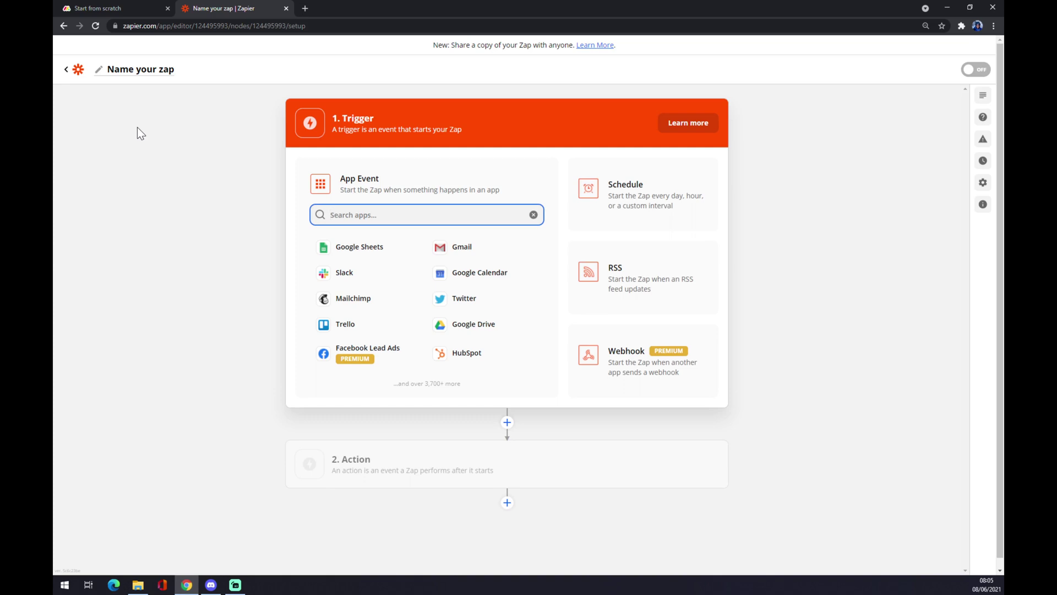
Step: Name the zap 'Monday To Gmail' and search the trigger apps for 'monday'
click(158, 73)
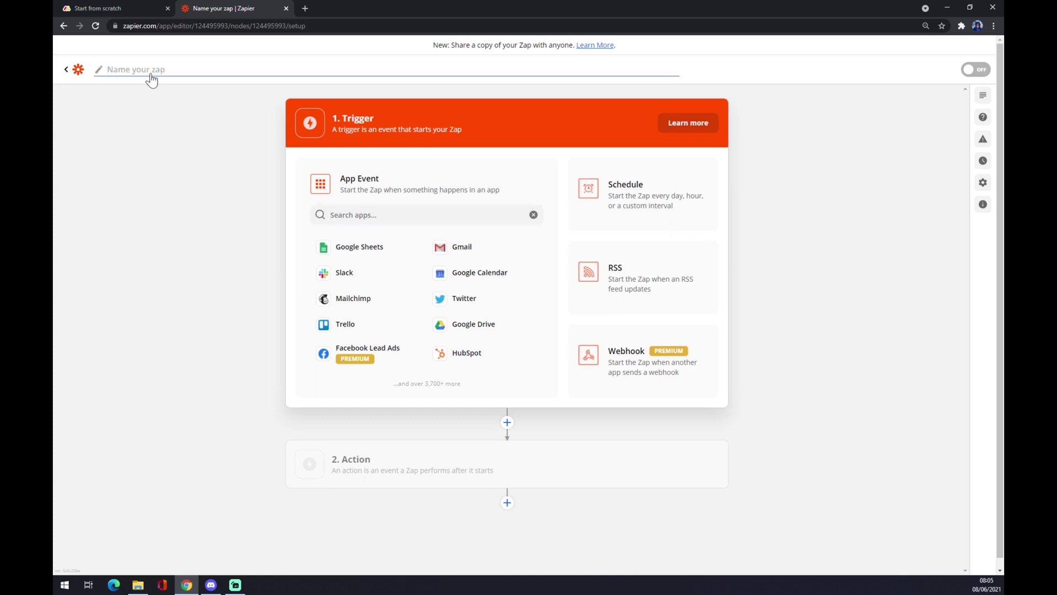
text(Monday To Gmail)
click(347, 216)
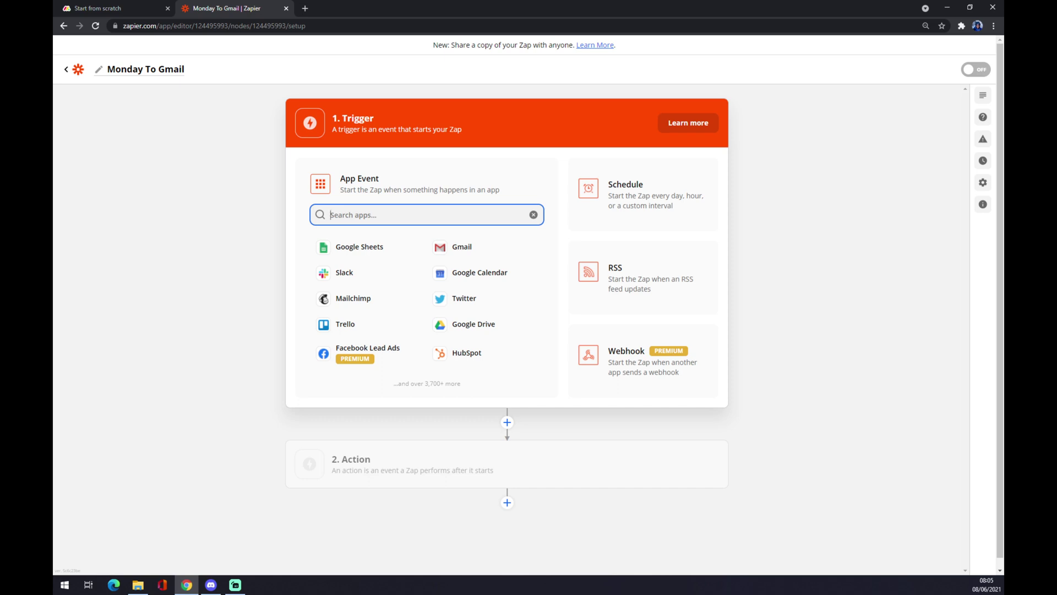
text(monday)
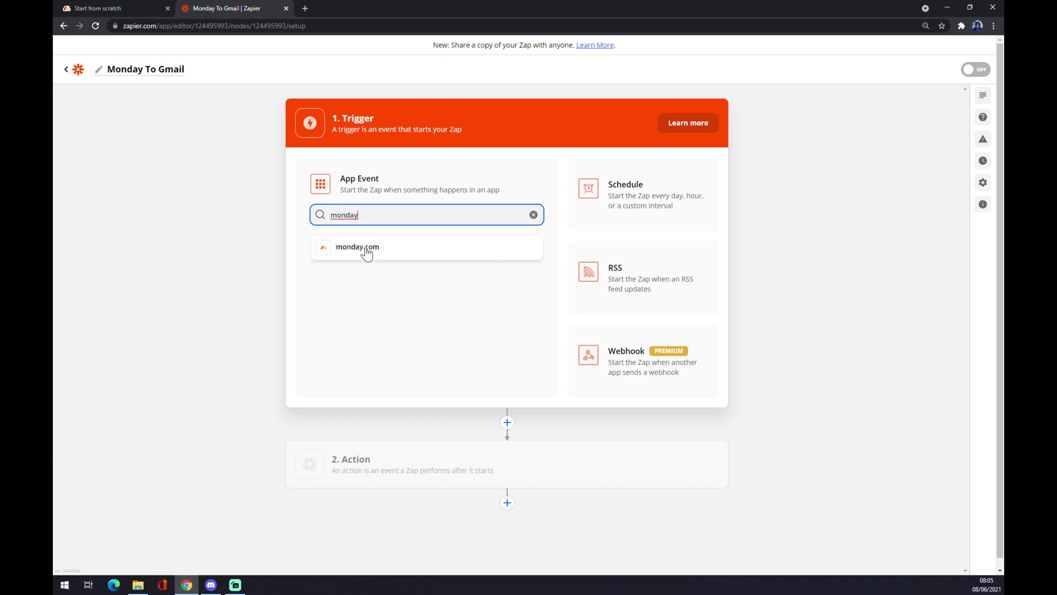
Step: Set monday.com as the trigger app with New Item as the trigger event
click(365, 249)
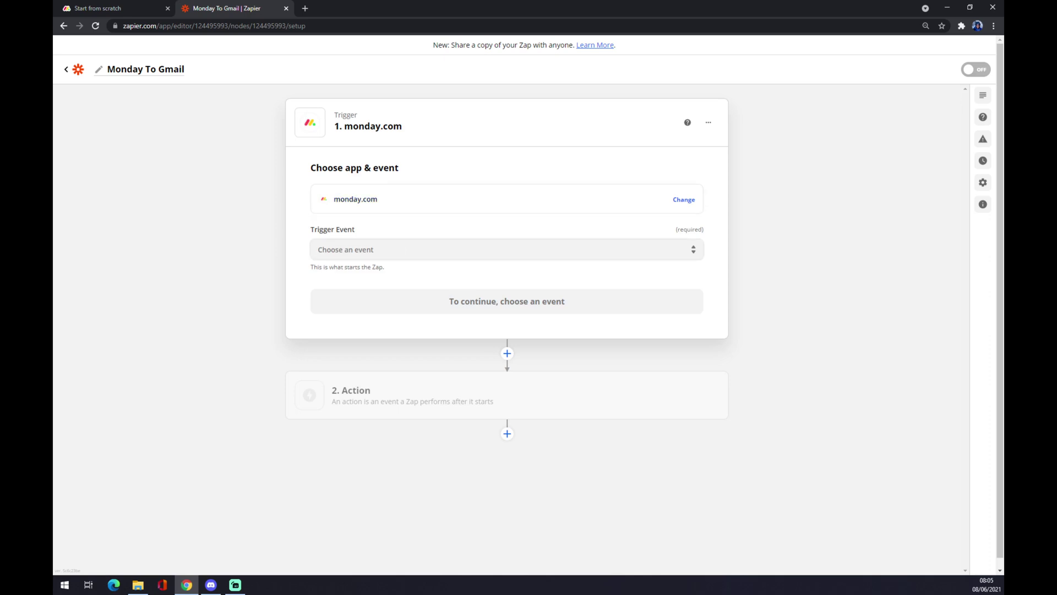
click(392, 250)
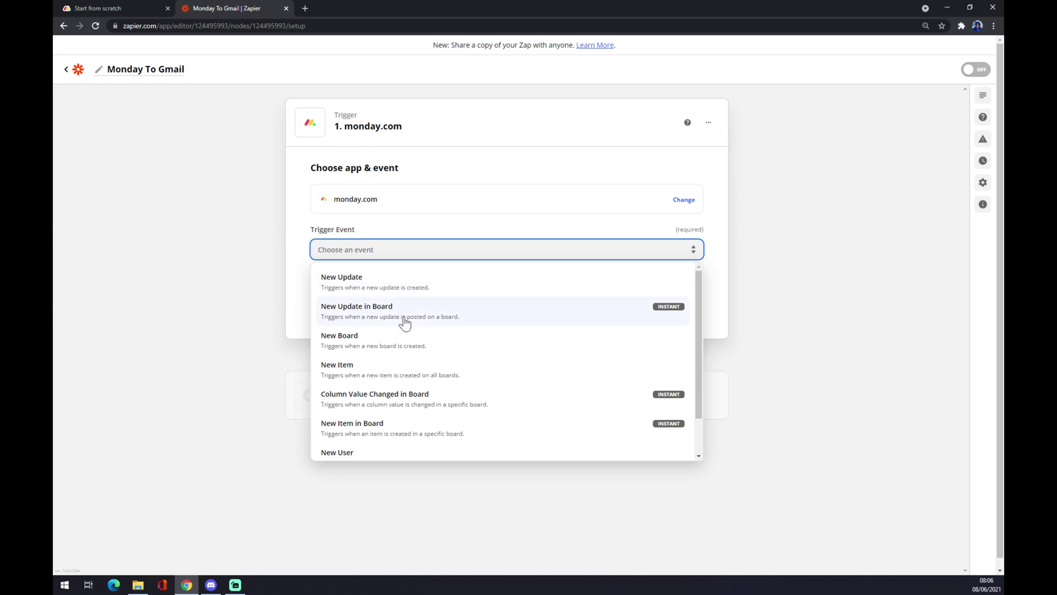
scroll(413, 330, down, 1)
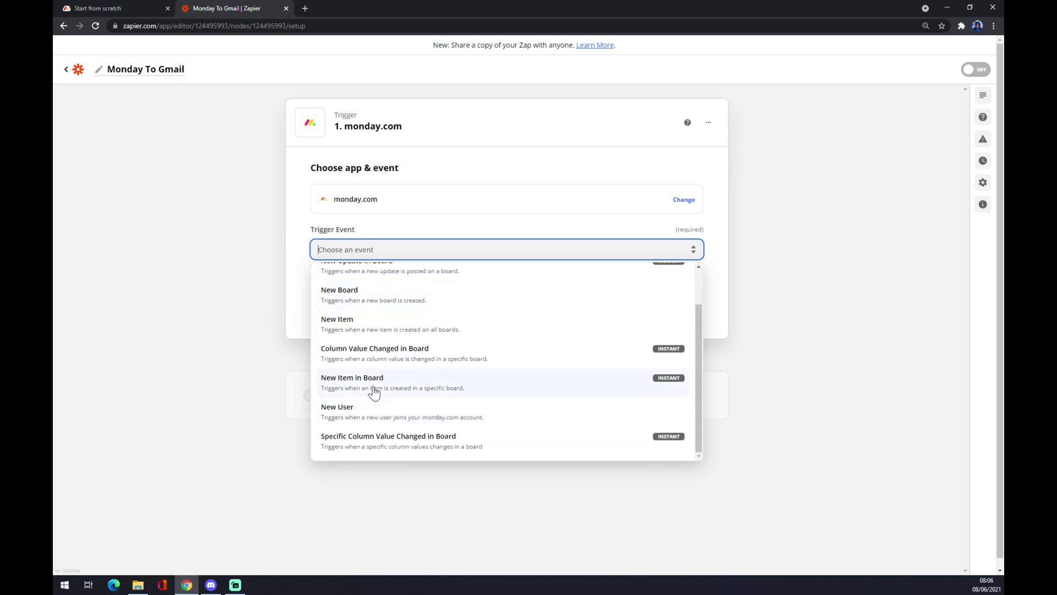
scroll(389, 374, up, 1)
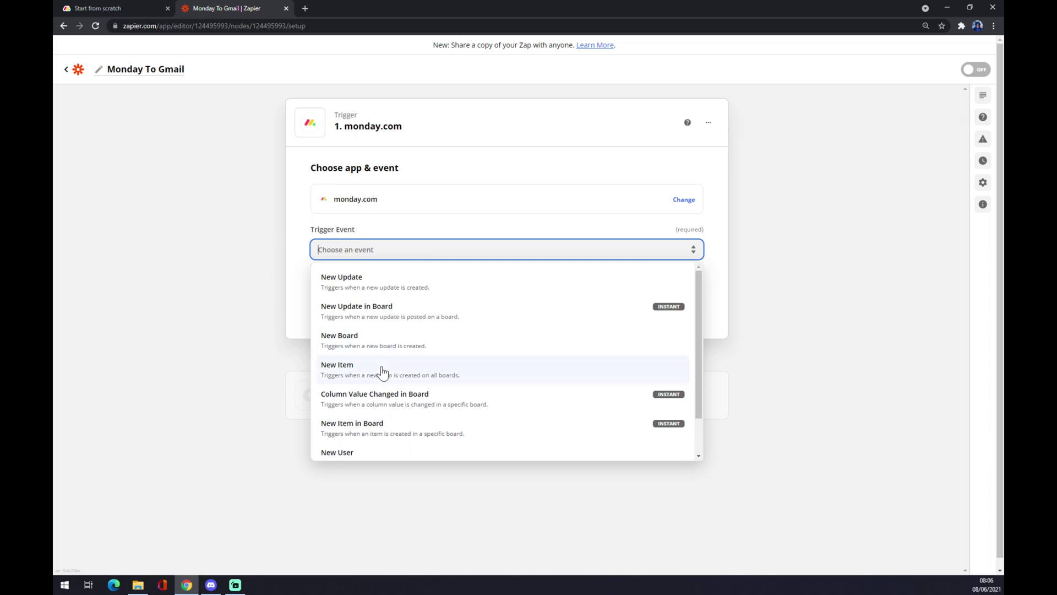
click(384, 373)
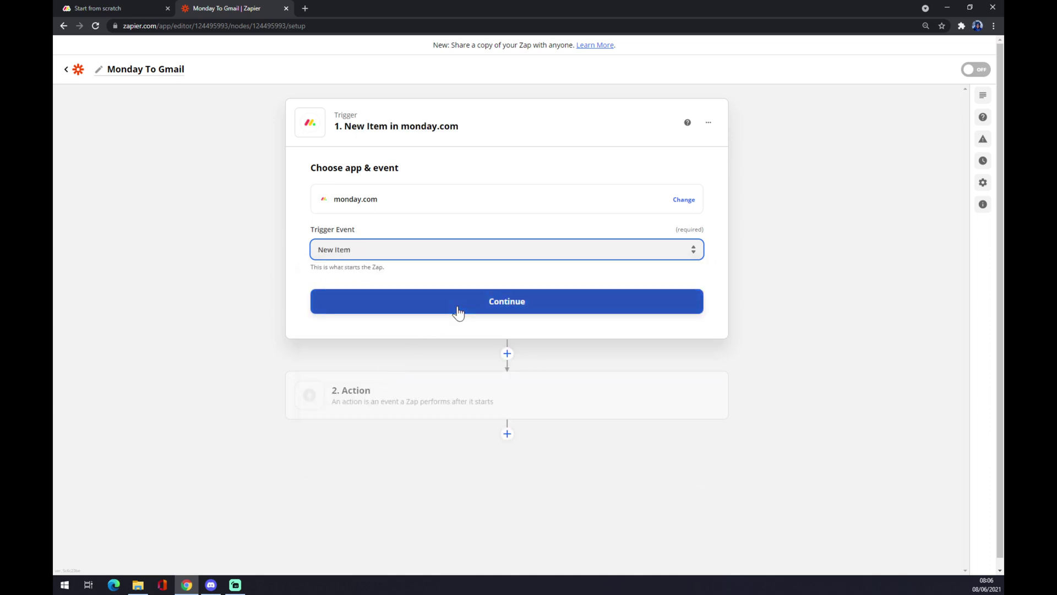
Step: Connect the monday.com account to the trigger and proceed to the Test trigger stage
click(457, 312)
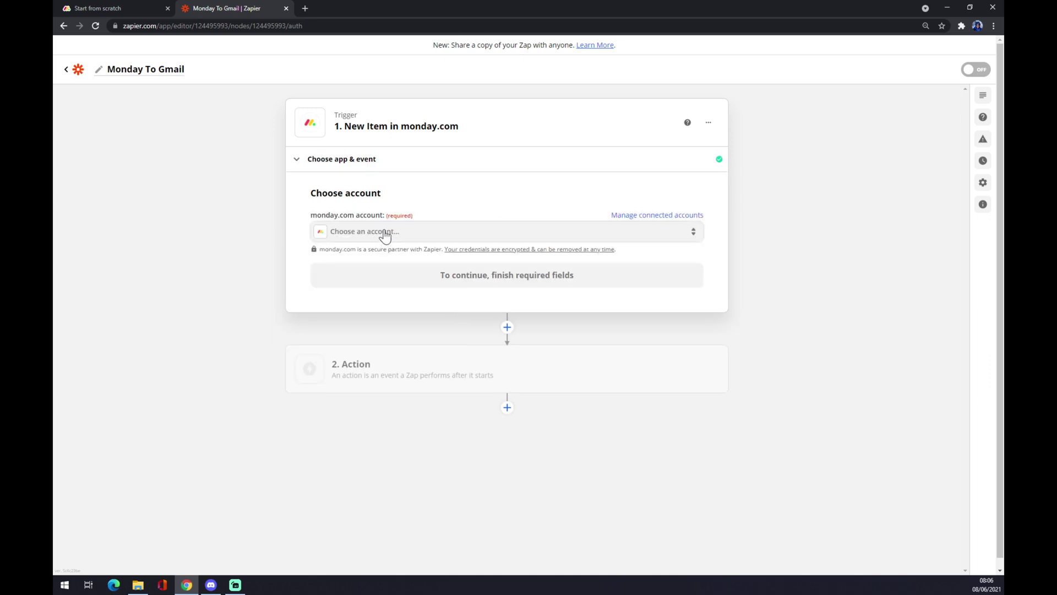
click(385, 232)
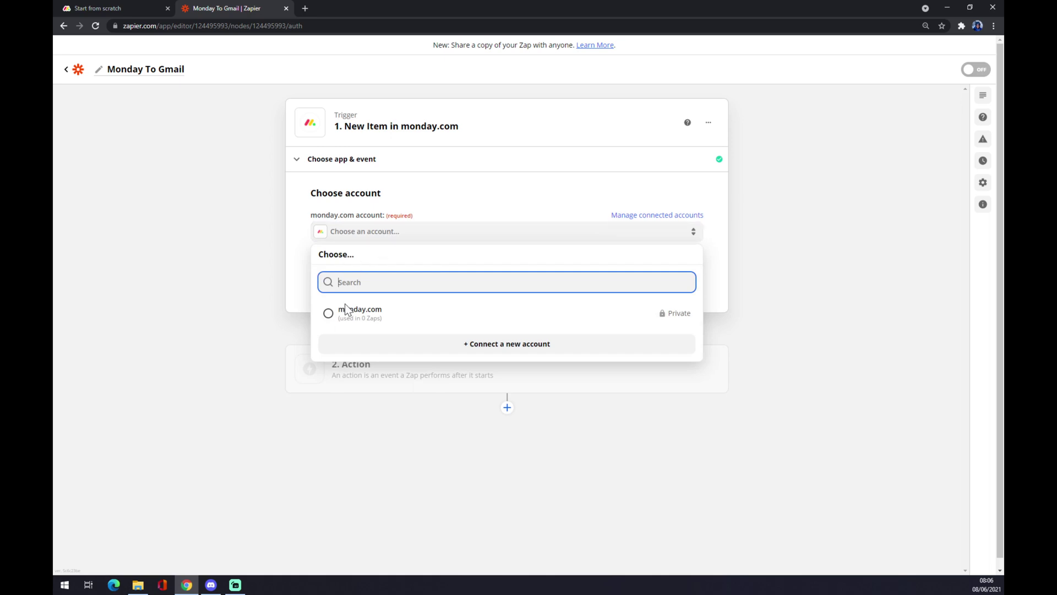
click(385, 322)
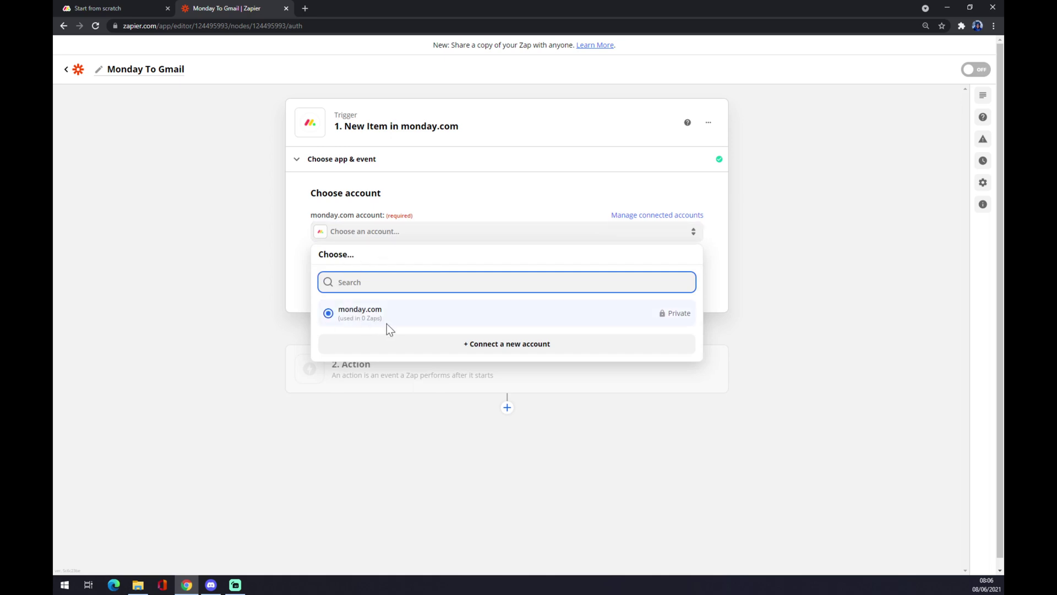
click(292, 258)
click(478, 238)
click(400, 315)
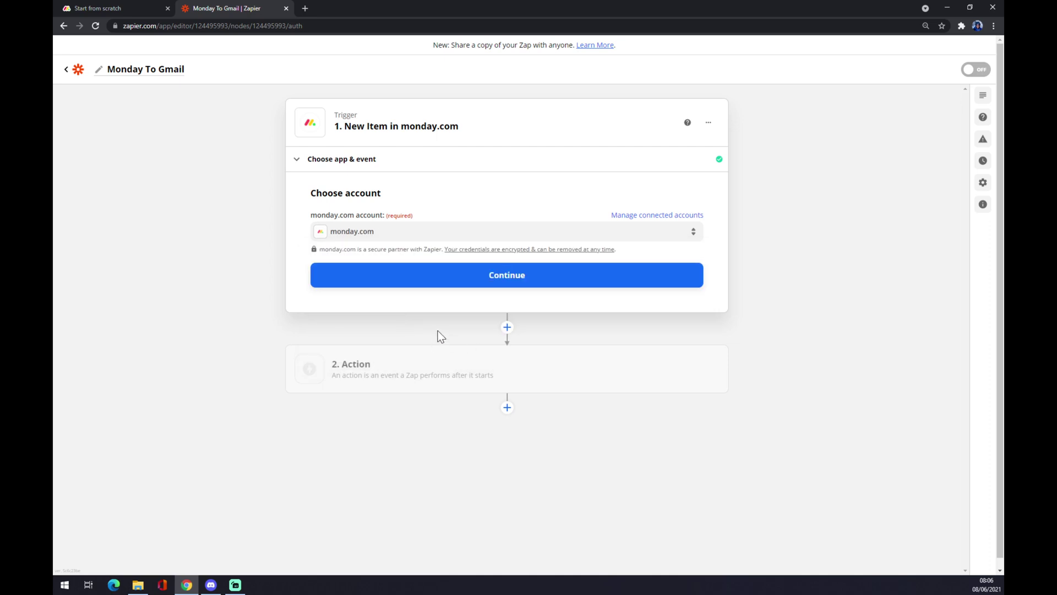
click(486, 285)
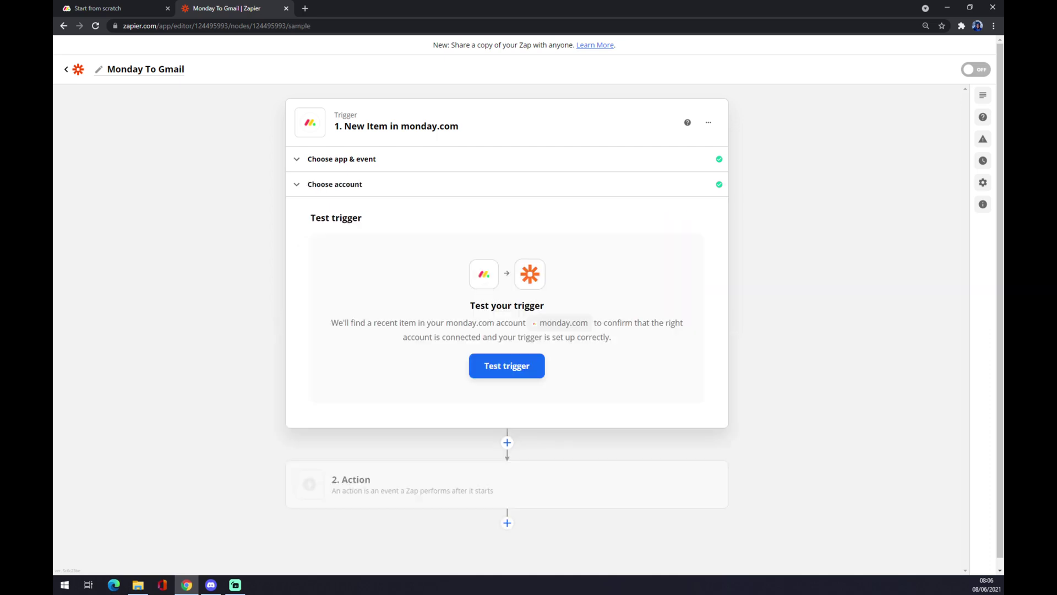
scroll(397, 400, down, 1)
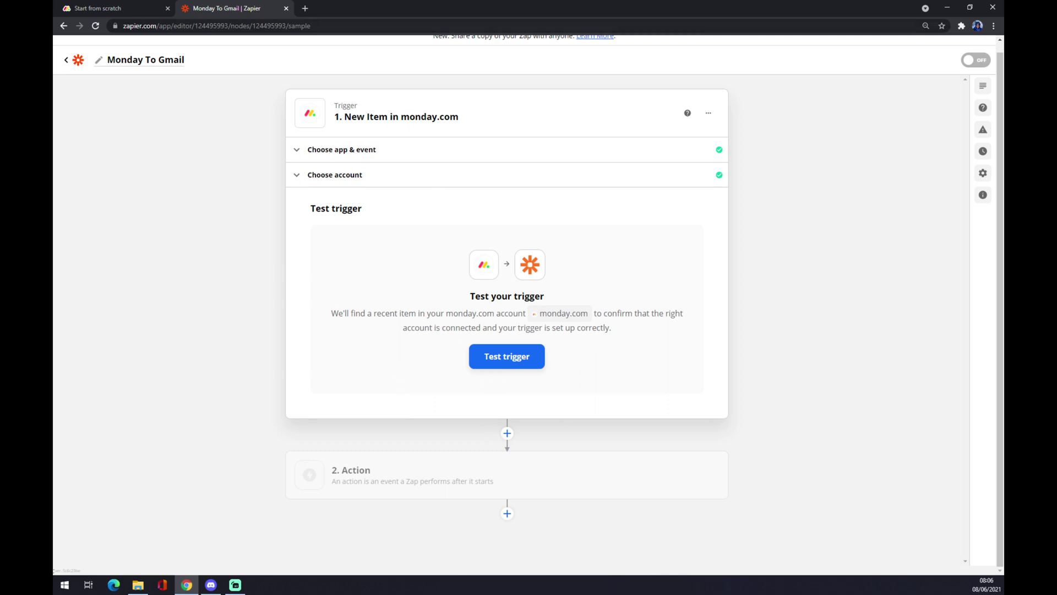
Step: Close the Gmail integrations, view the personal API token under Admin > API, and return to Zapier
click(104, 11)
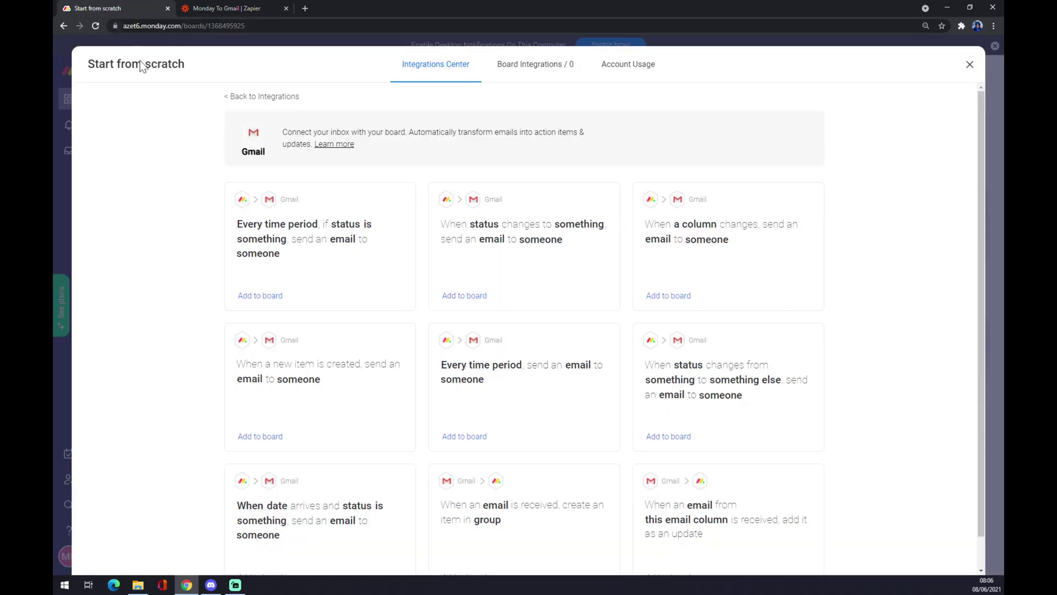
click(69, 183)
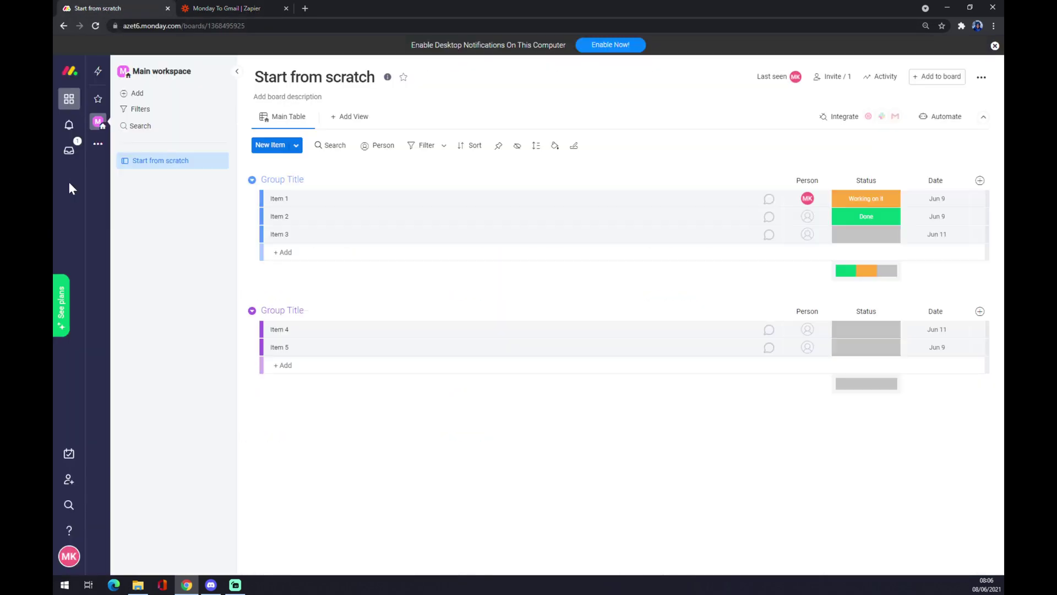
click(69, 556)
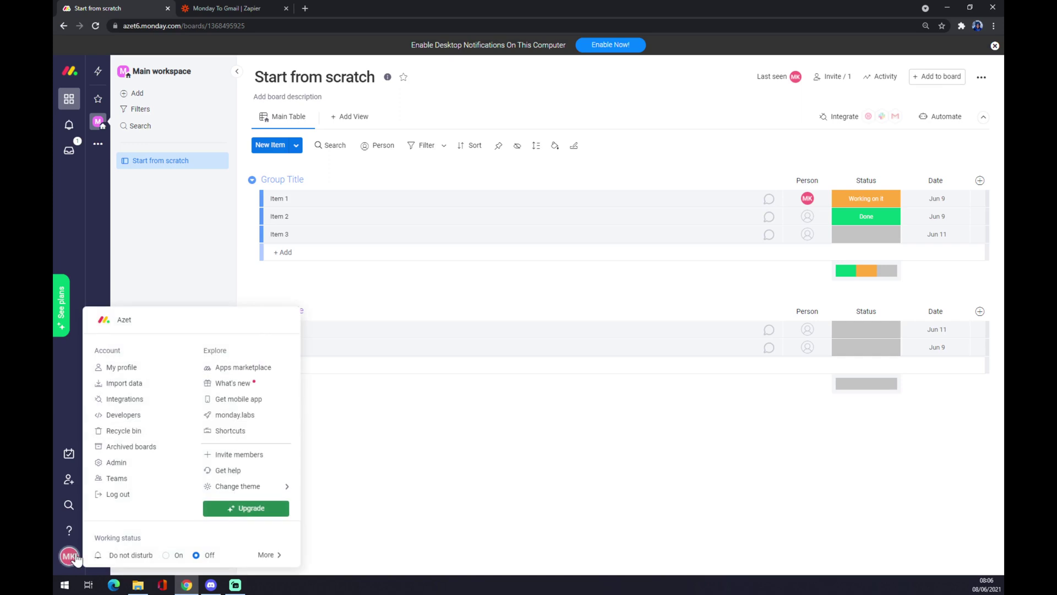
click(123, 464)
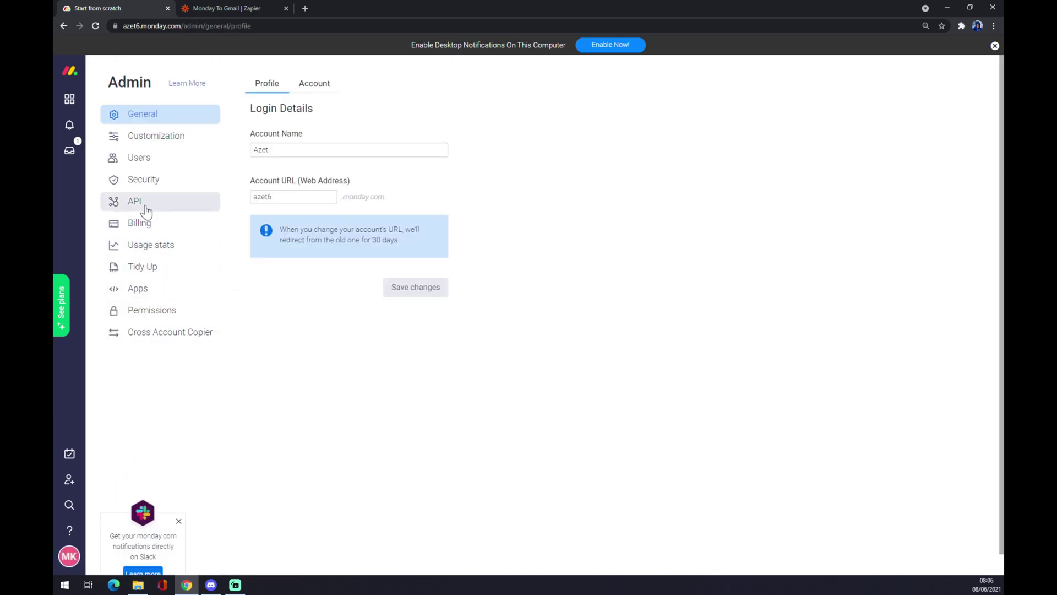
click(144, 209)
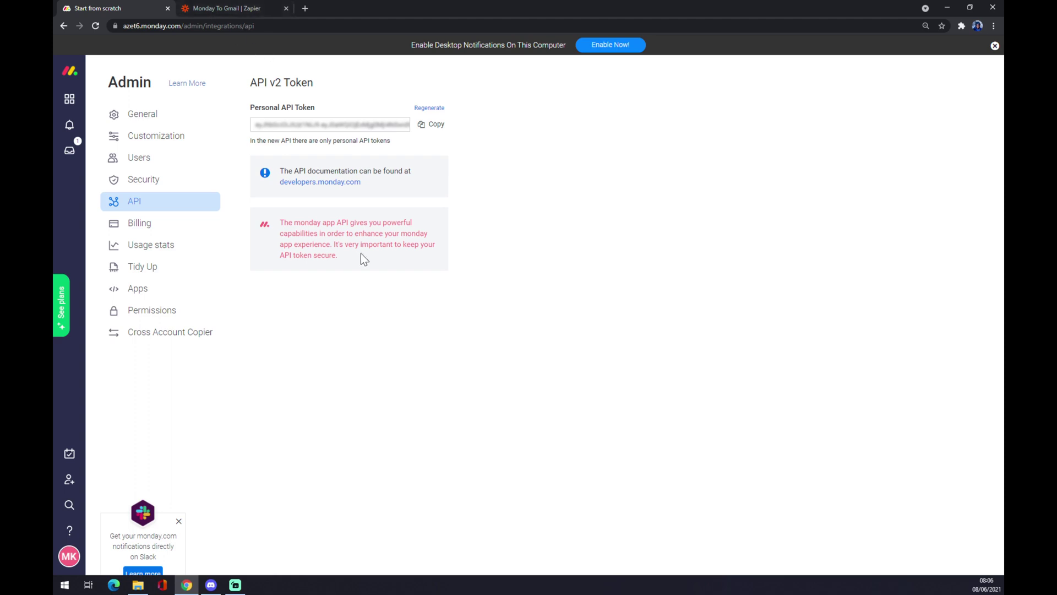
click(219, 8)
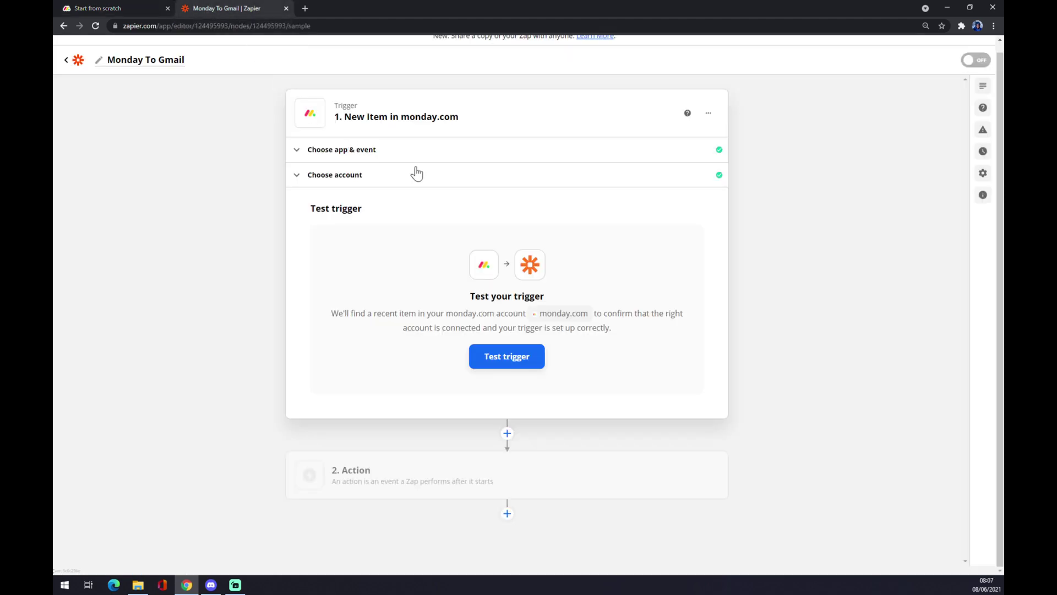
Step: Set the action step to Gmail Create Draft and select the connected Gmail account
click(368, 485)
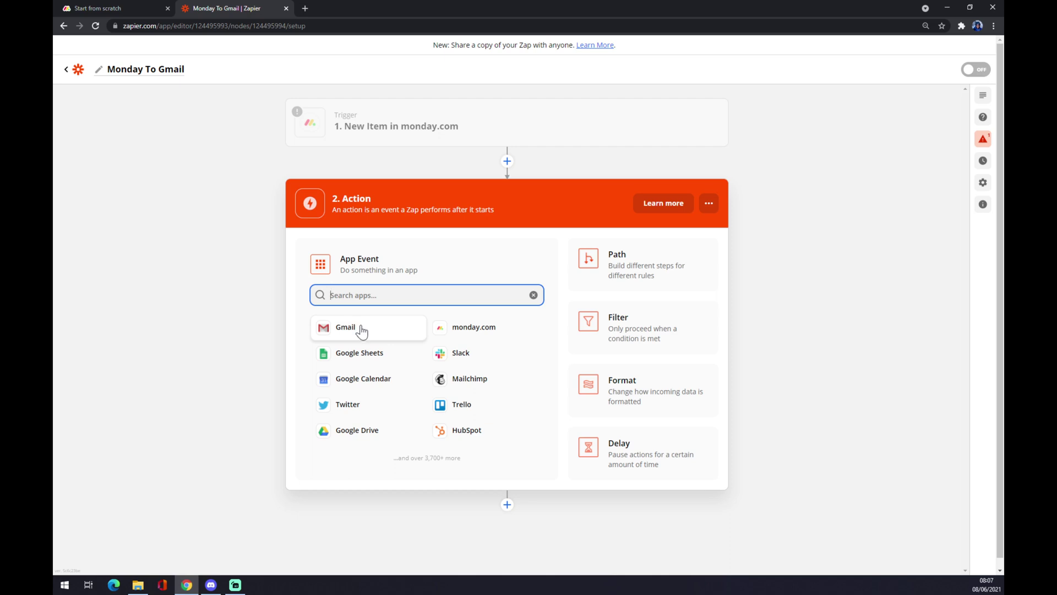
click(362, 334)
click(318, 331)
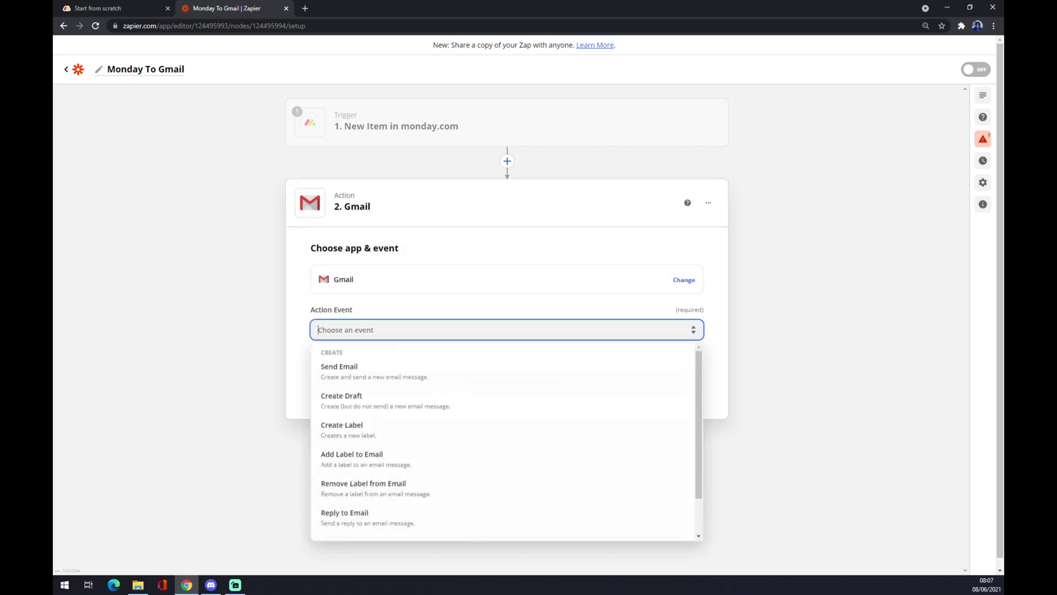
click(357, 408)
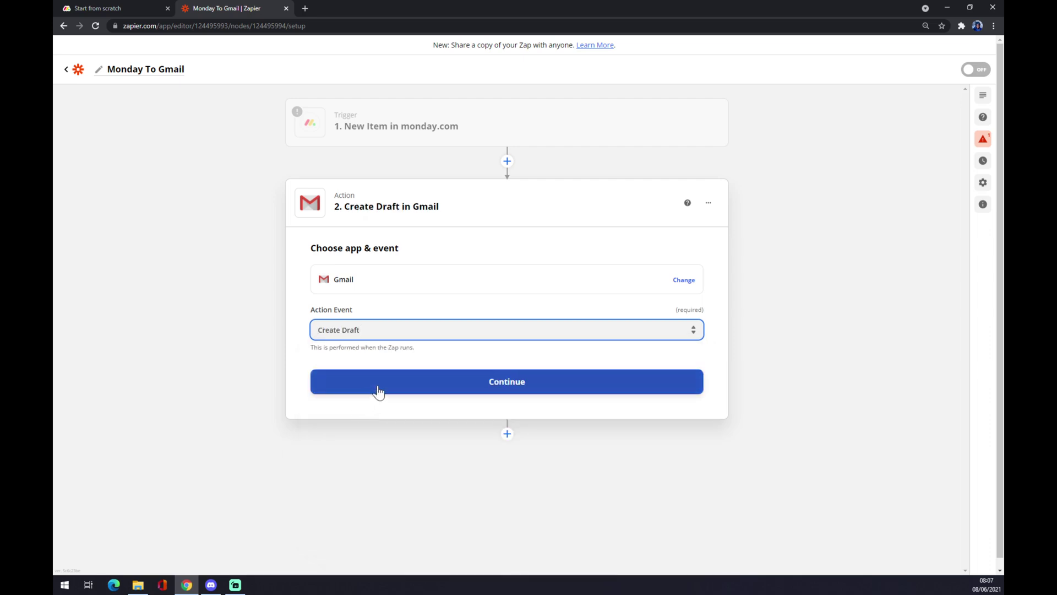
click(378, 389)
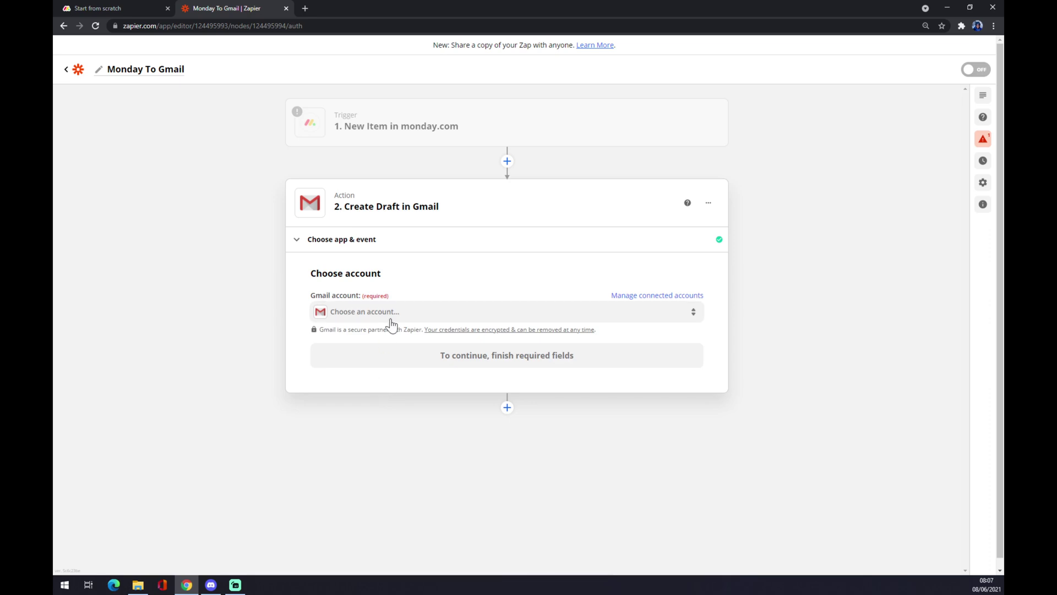
click(385, 316)
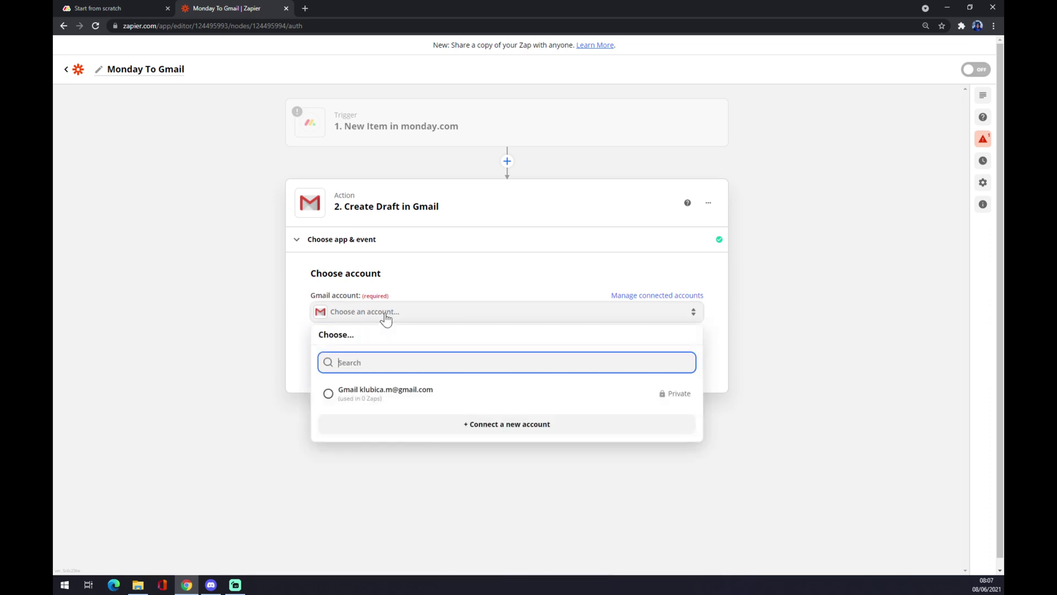
click(368, 402)
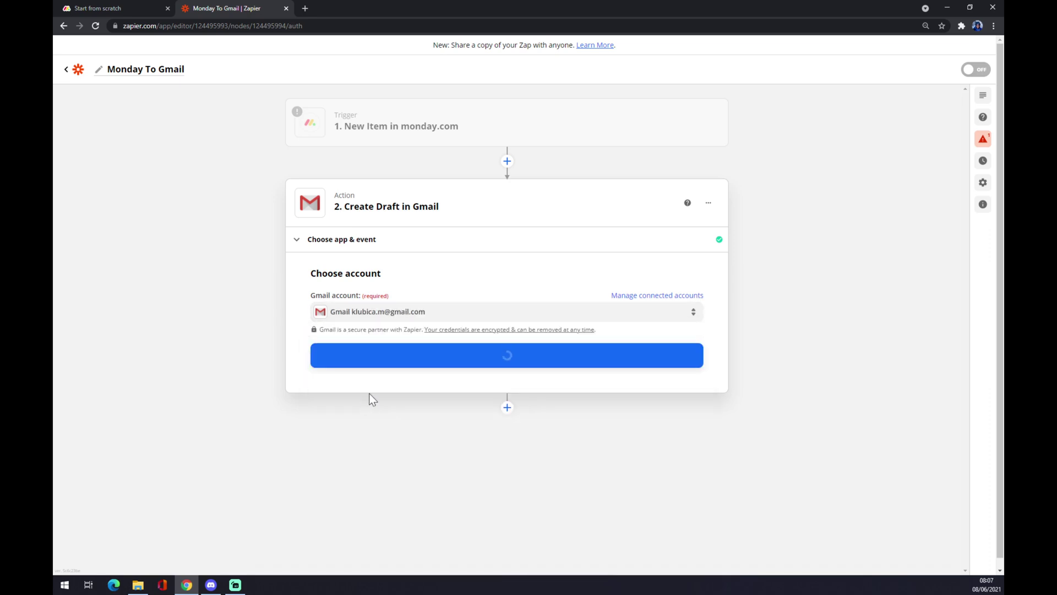
Step: Load the Create Draft fields and look through To, Cc, Subject and Body, leaving them empty
click(450, 362)
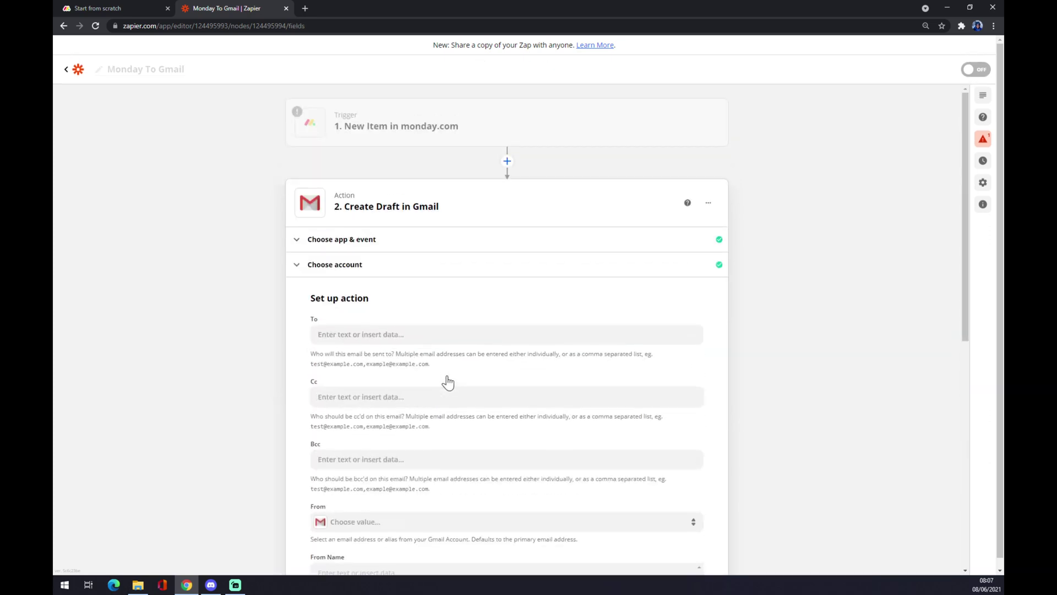
click(361, 327)
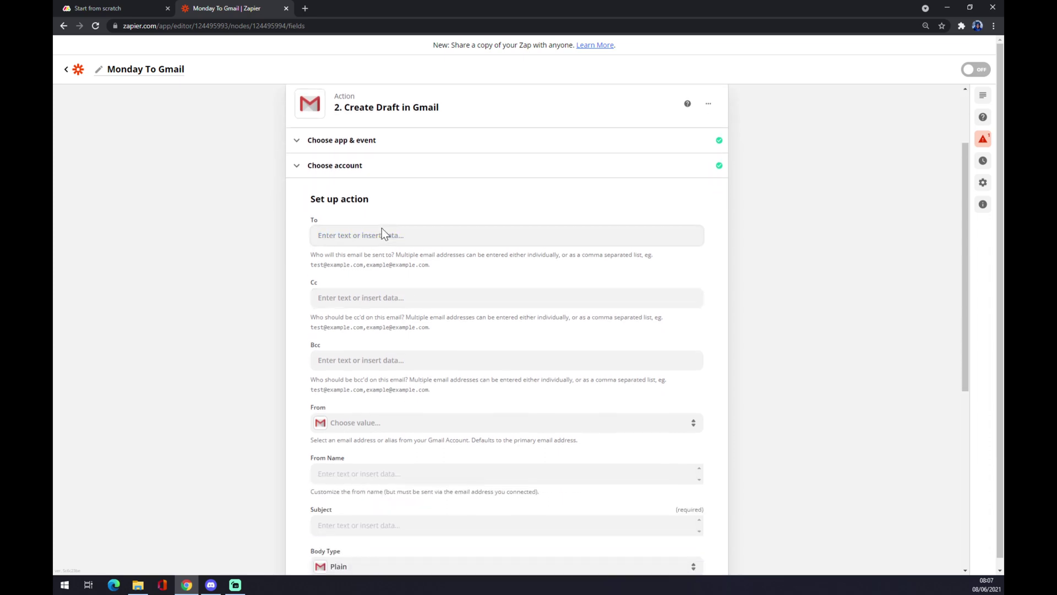
scroll(392, 231, down, 1)
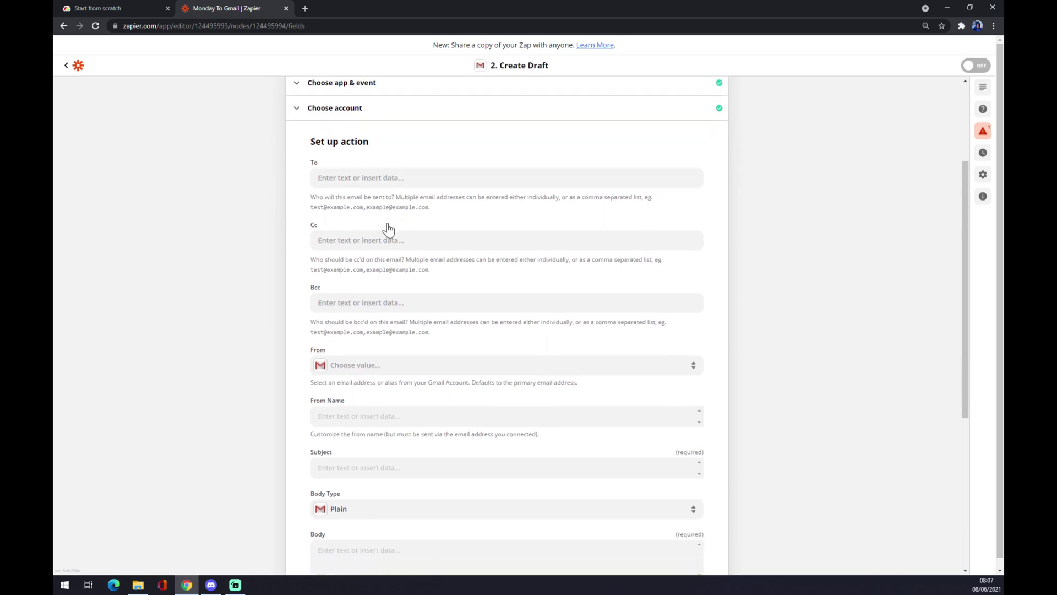
click(371, 183)
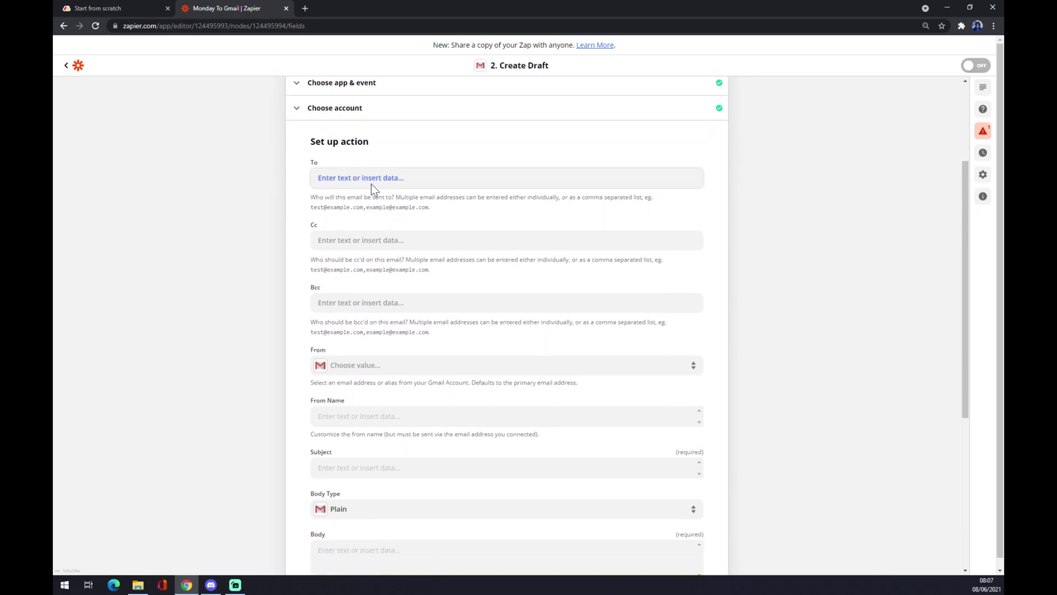
scroll(356, 253, down, 1)
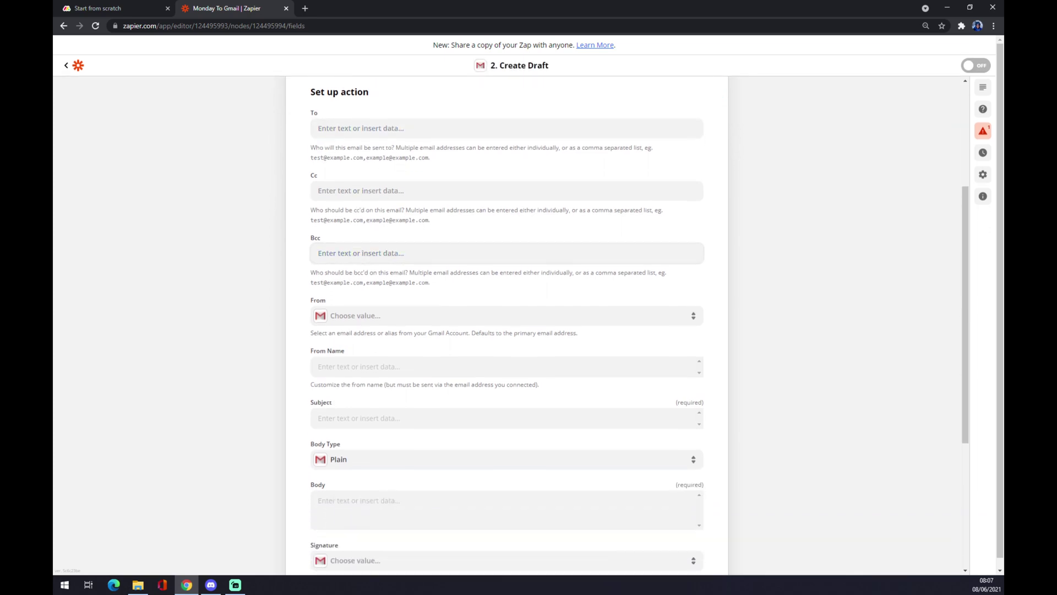
scroll(335, 278, down, 5)
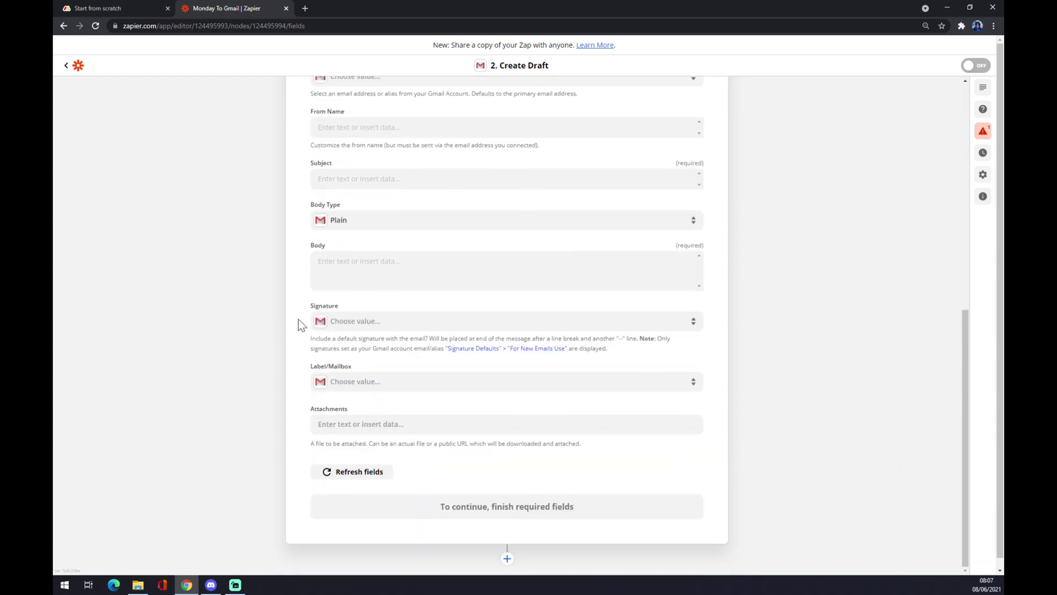
scroll(299, 319, down, 1)
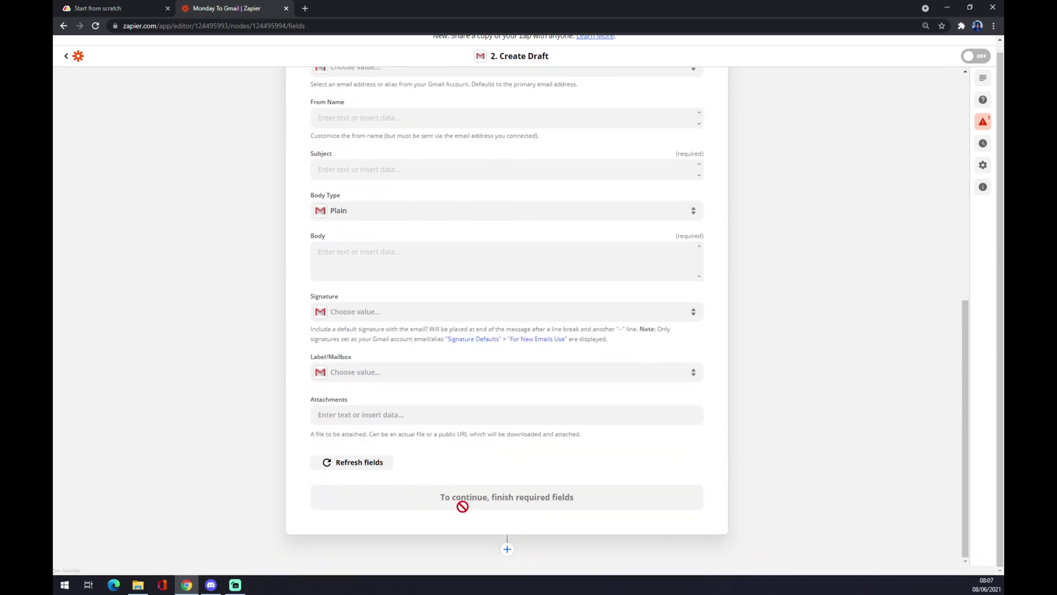
scroll(426, 518, up, 8)
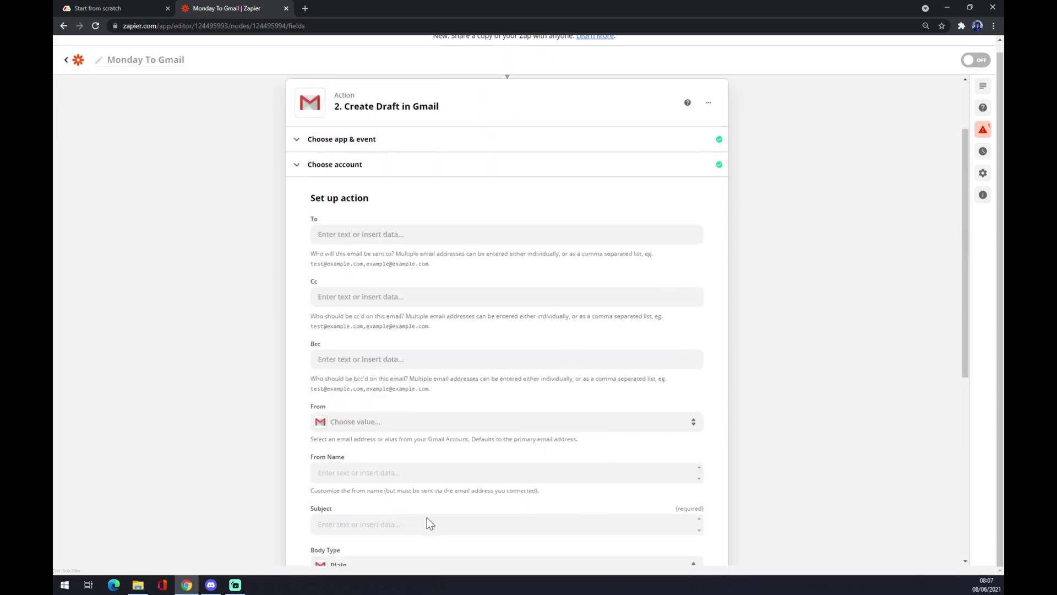